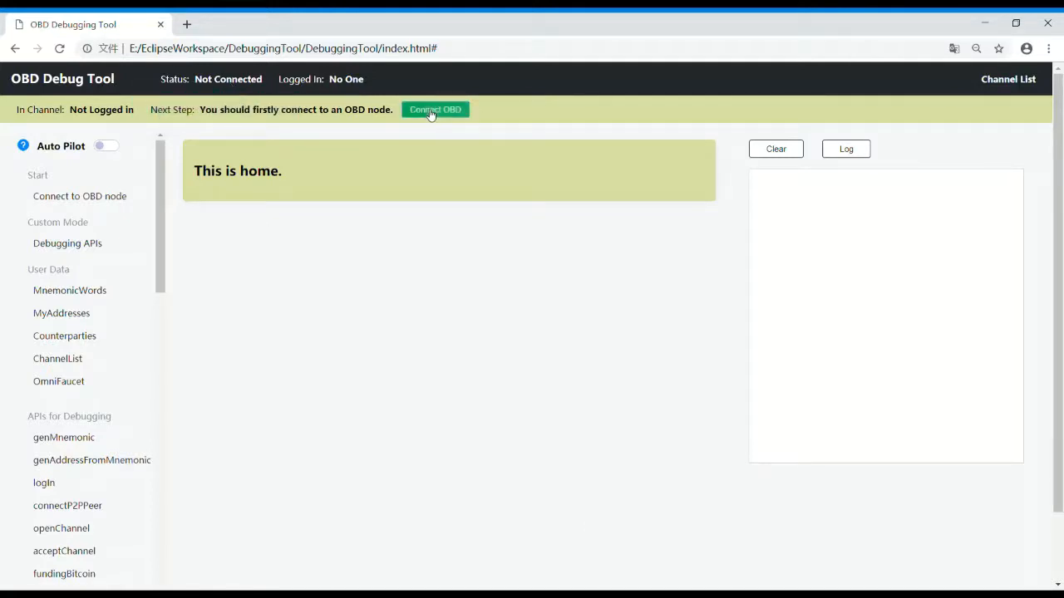
Turn auto pilot mode on and then back off.
click(1007, 81)
click(112, 147)
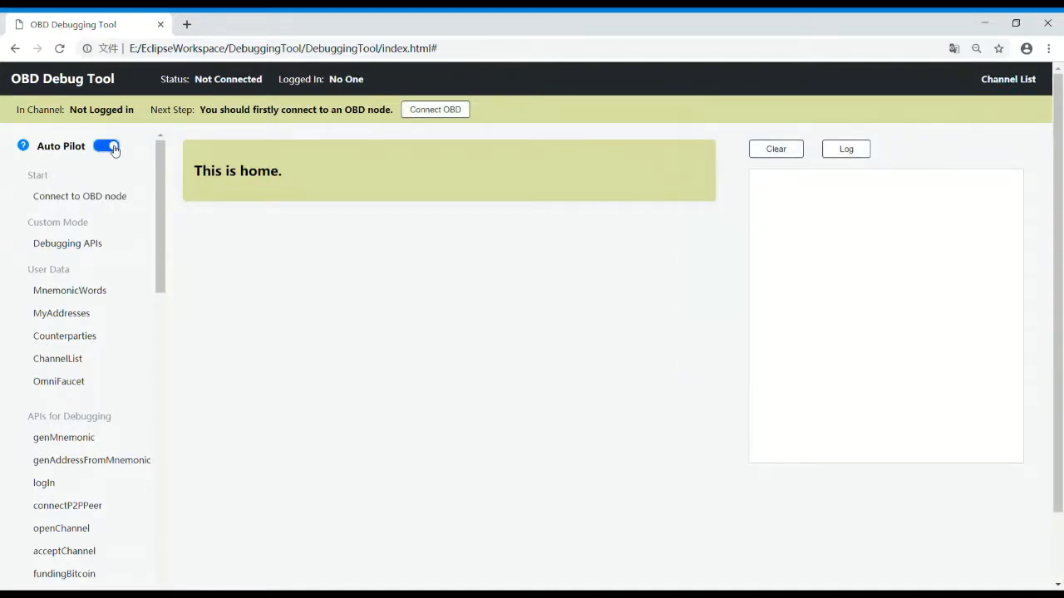
click(106, 147)
Connect the debug tool to the OBD node at the given address.
click(60, 197)
click(403, 187)
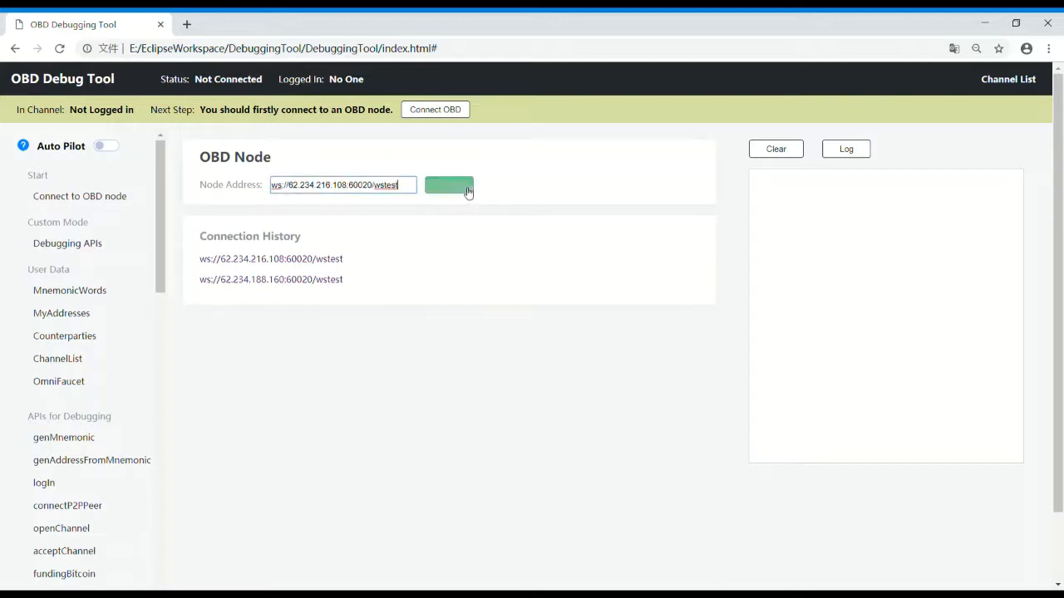
click(458, 191)
click(458, 190)
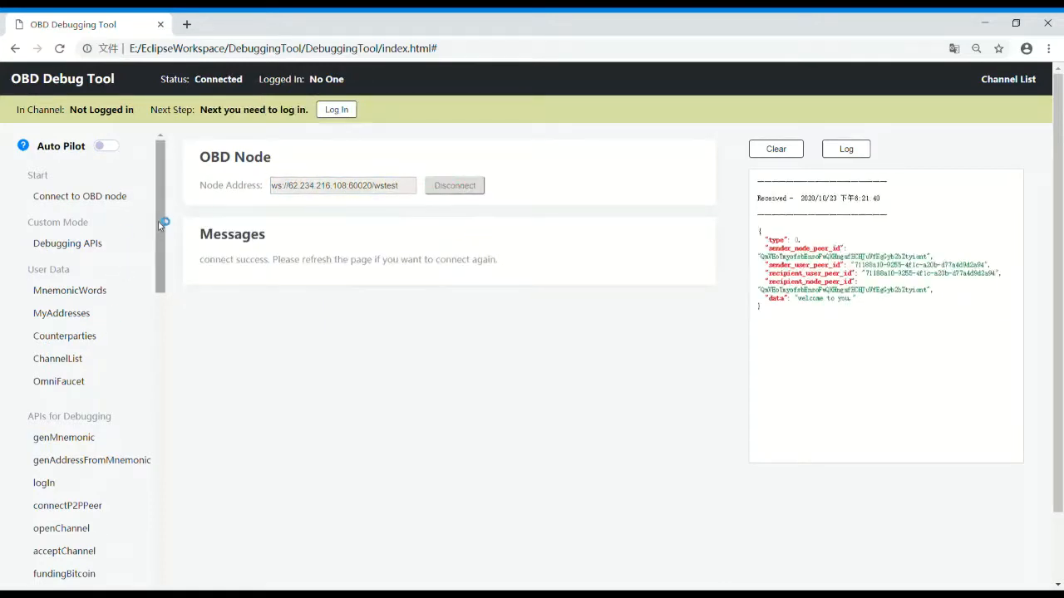
drag(162, 221, 164, 259)
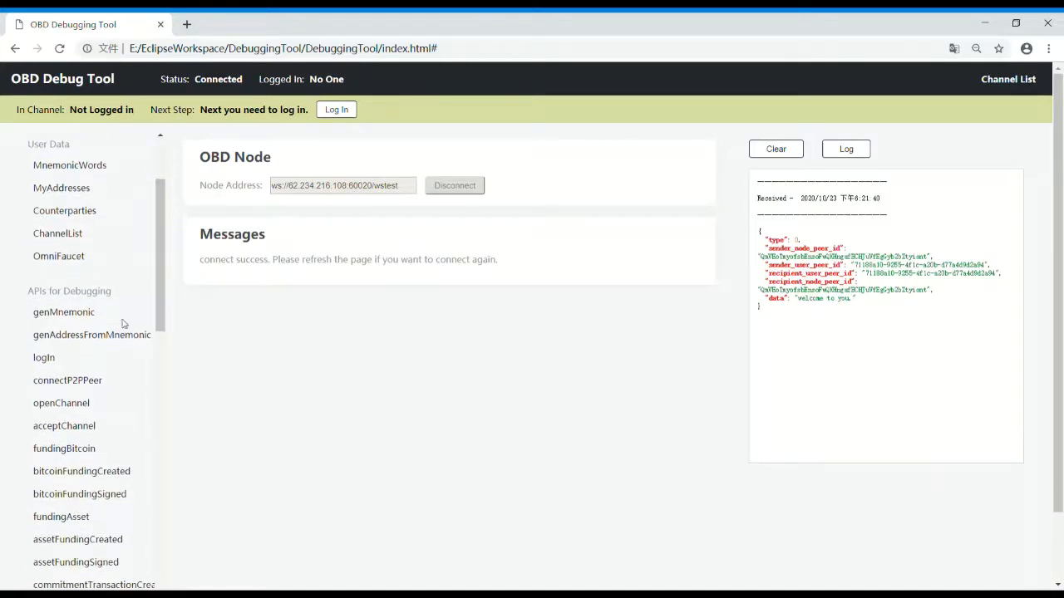
Log in by pasting the mnemonic phrase into the logIn form and sending it.
click(50, 359)
click(303, 333)
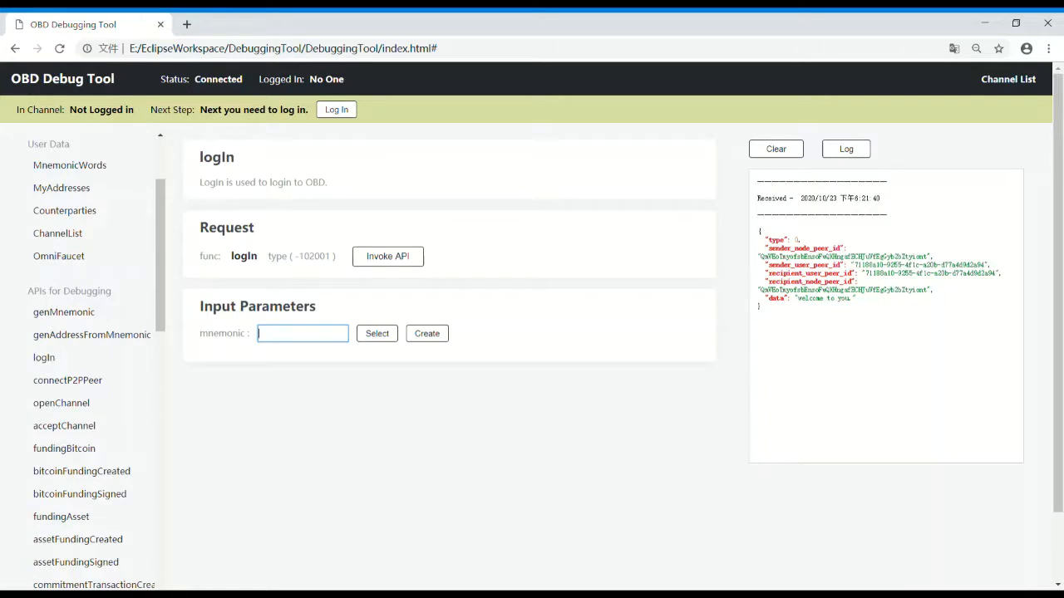
key(alt+Tab)
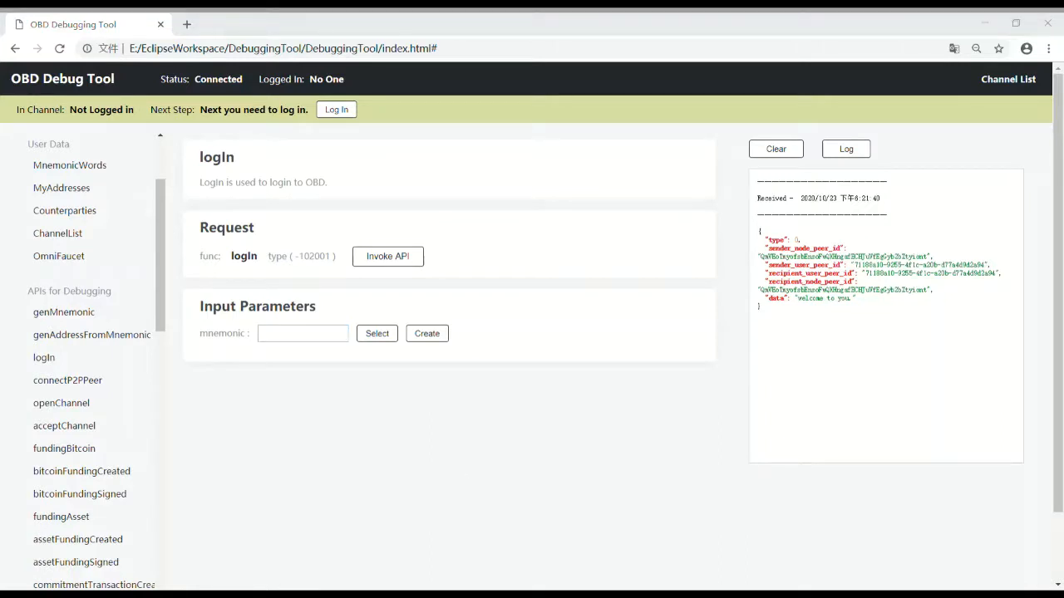
key(alt+Tab)
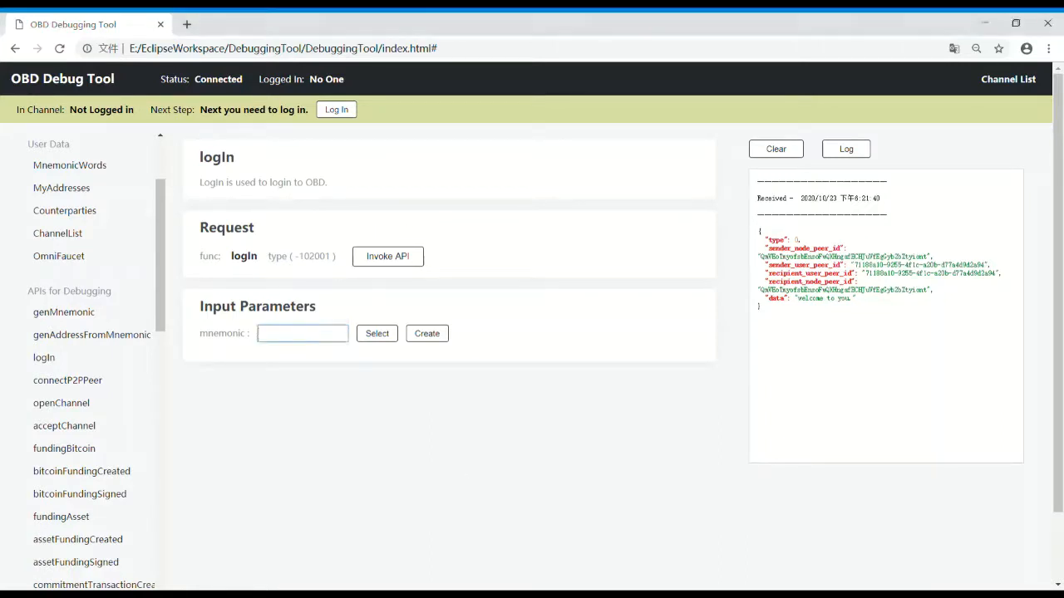
click(472, 295)
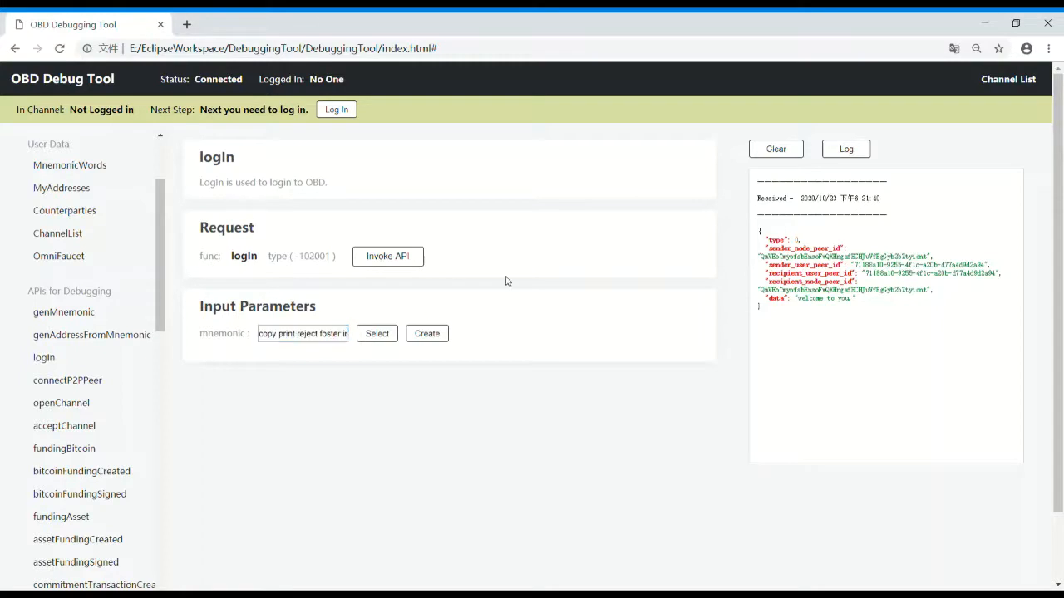
click(380, 259)
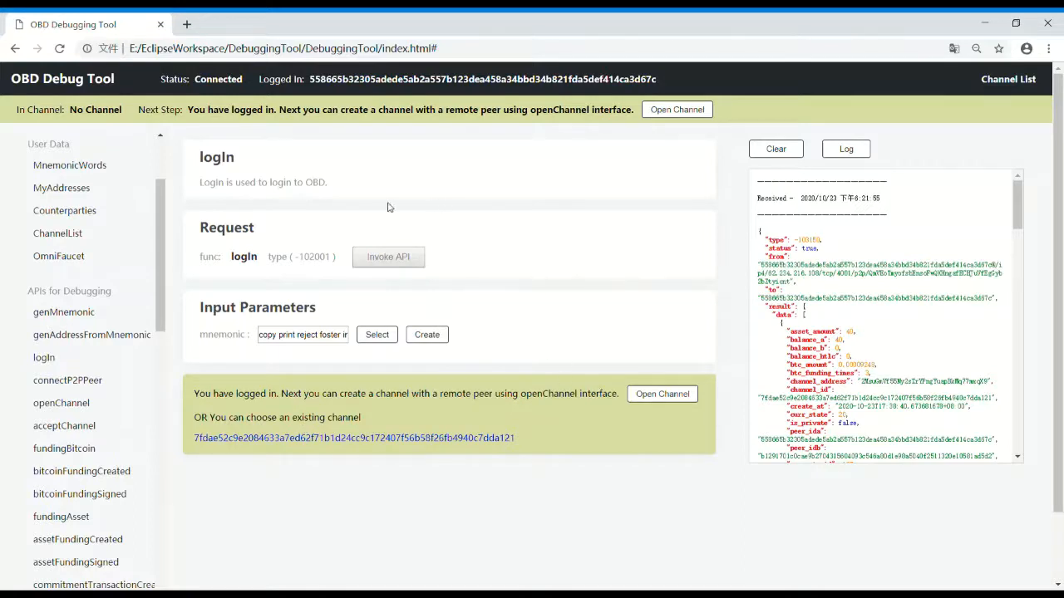
drag(161, 218, 170, 254)
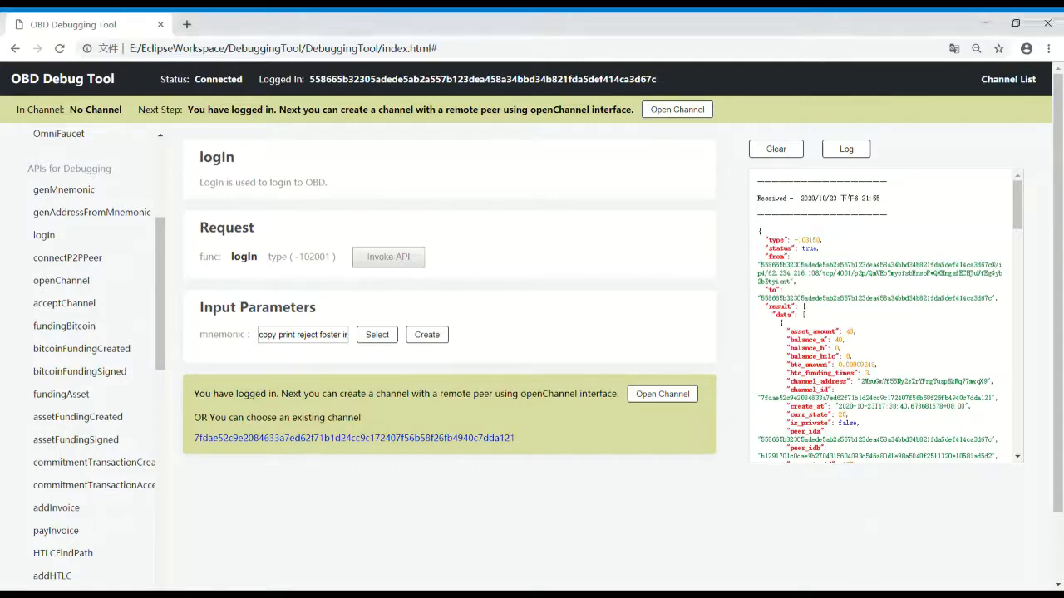
Connect to the remote peer with its pasted node address, then bring up openChannel.
click(68, 261)
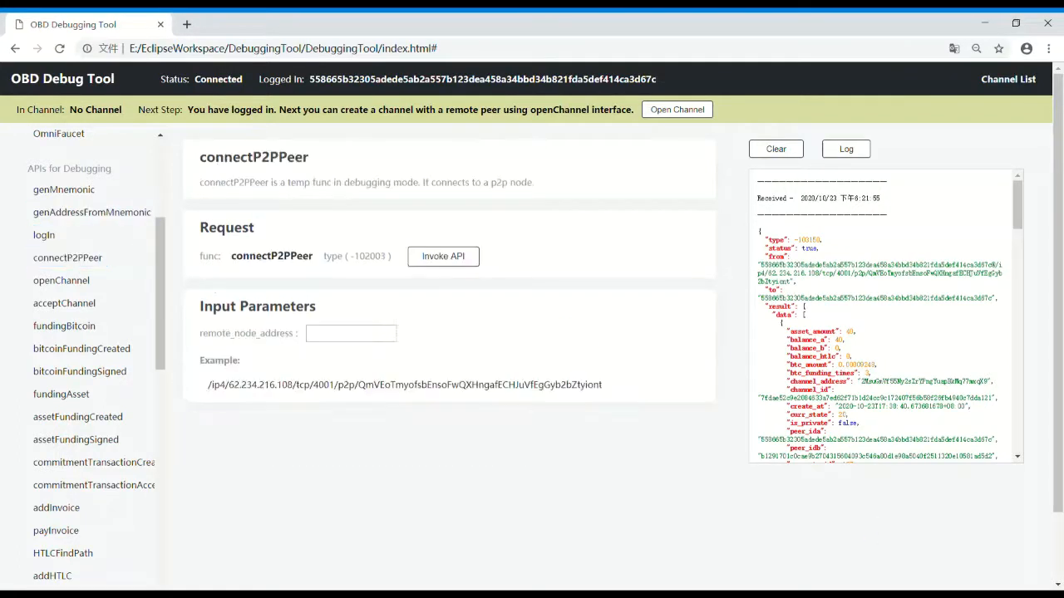
click(350, 334)
click(351, 593)
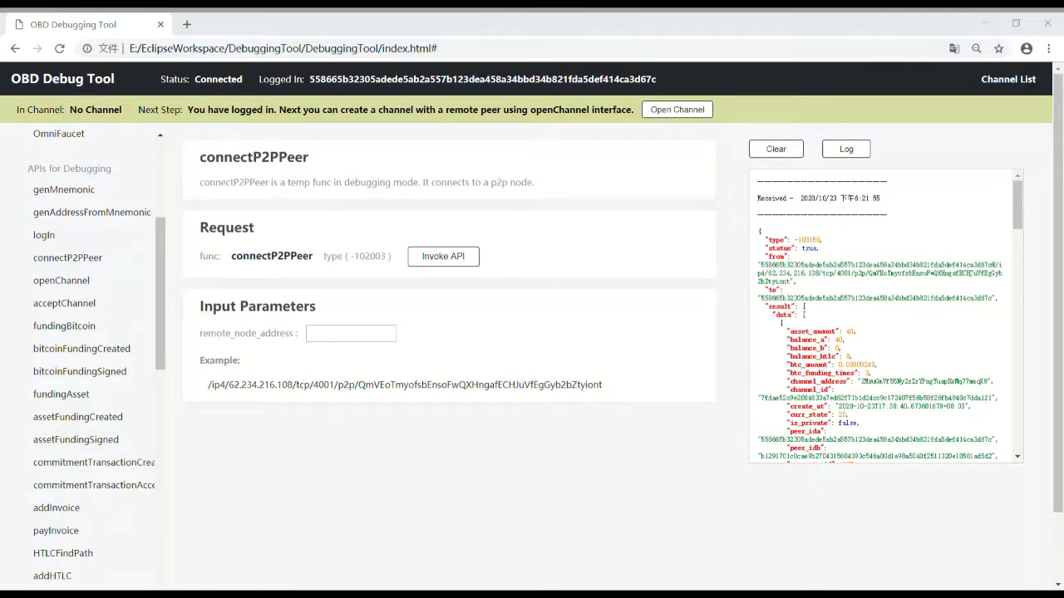
key(alt+Tab)
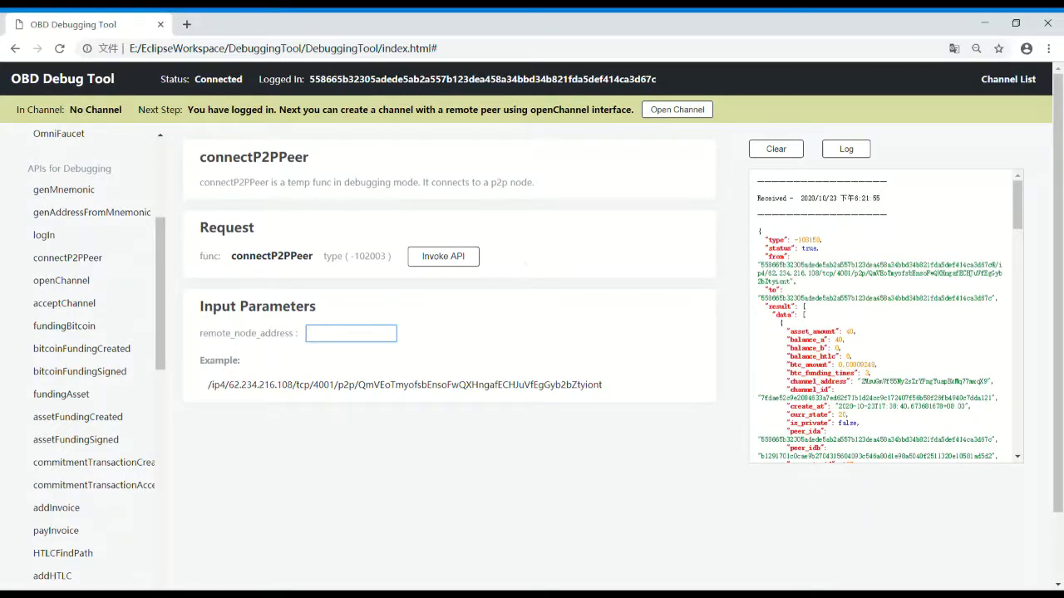
key(ctrl+v)
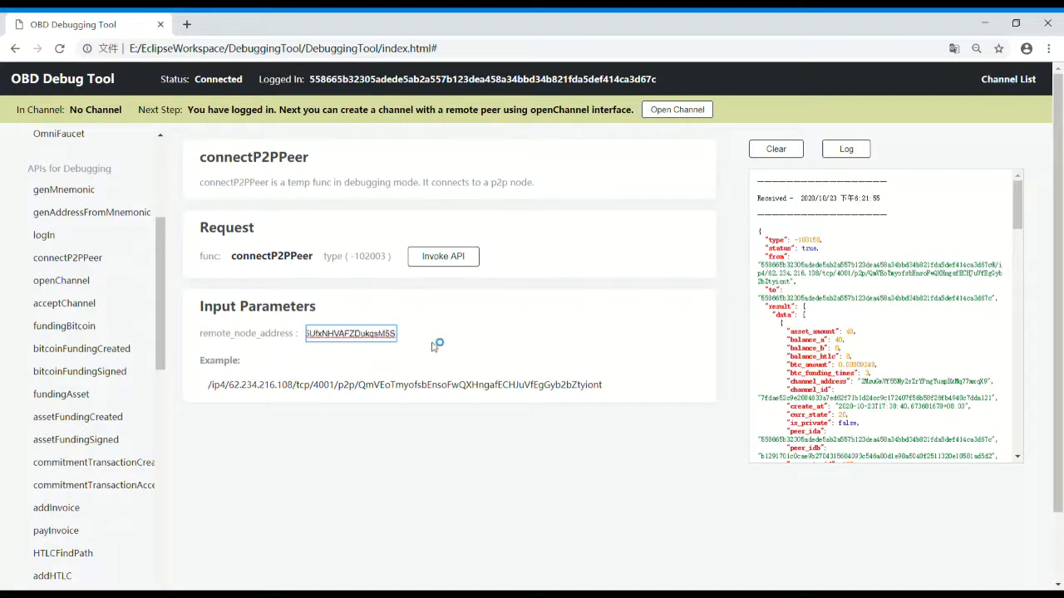
click(445, 261)
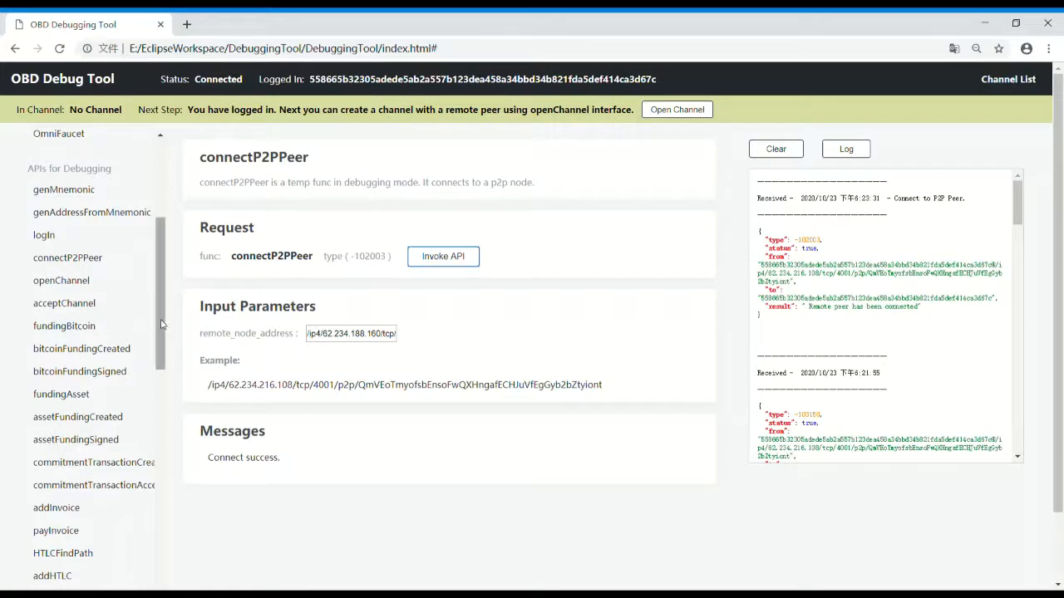
mouse_move(163, 321)
mouse_down()
mouse_move(163, 339)
mouse_move(165, 305)
mouse_move(166, 328)
mouse_up()
click(59, 272)
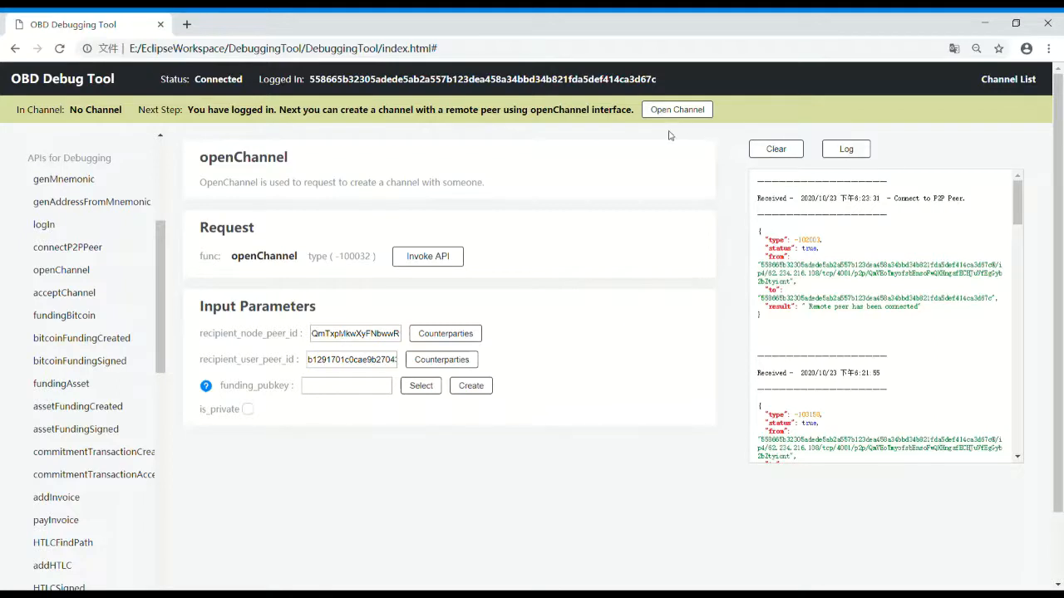
Paste the copied funding public key into the openChannel funding_pubkey field.
click(415, 386)
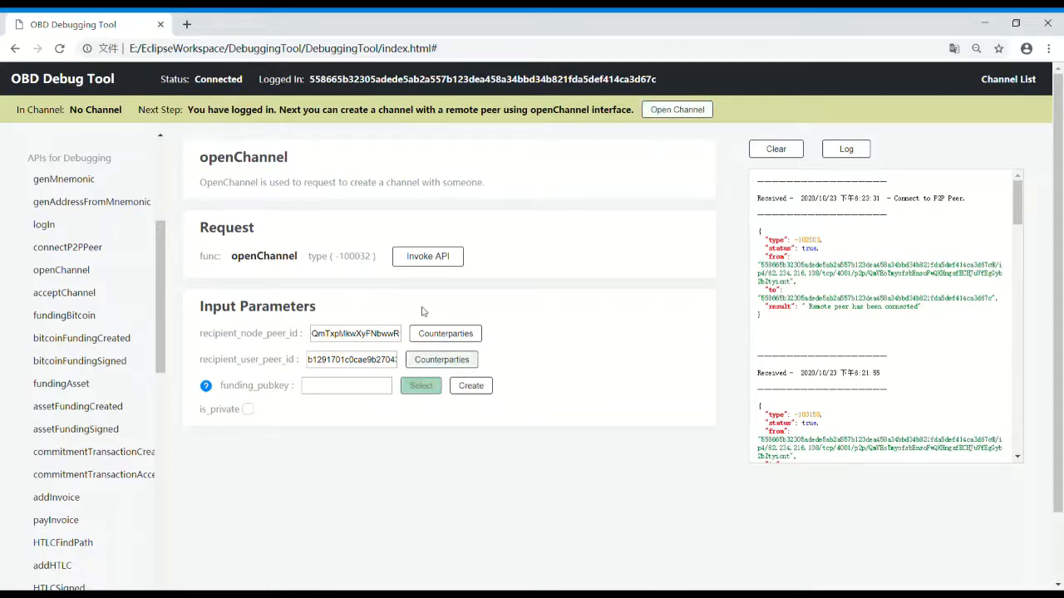
click(421, 388)
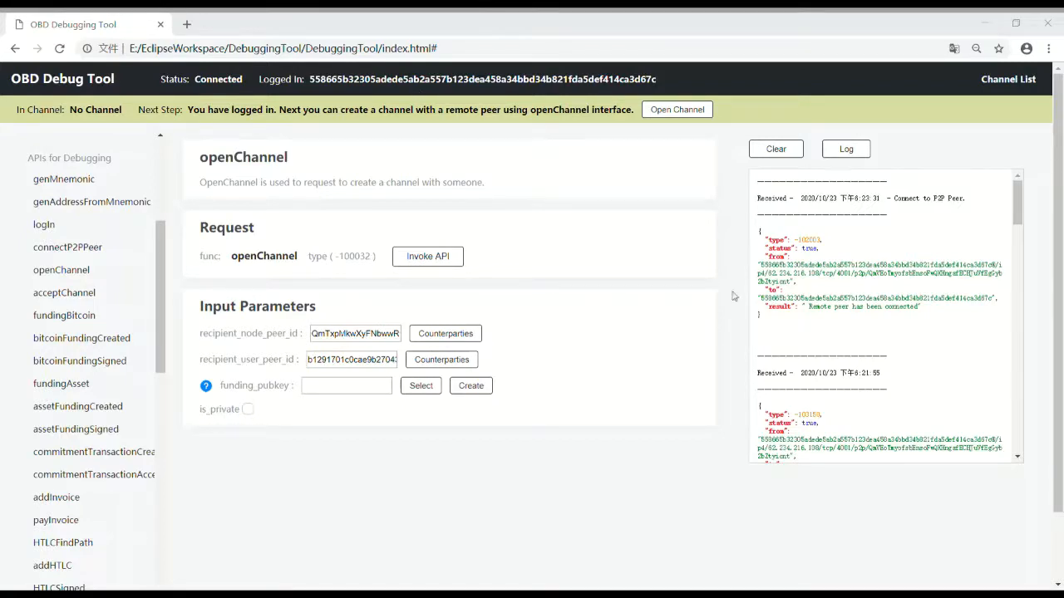
click(338, 424)
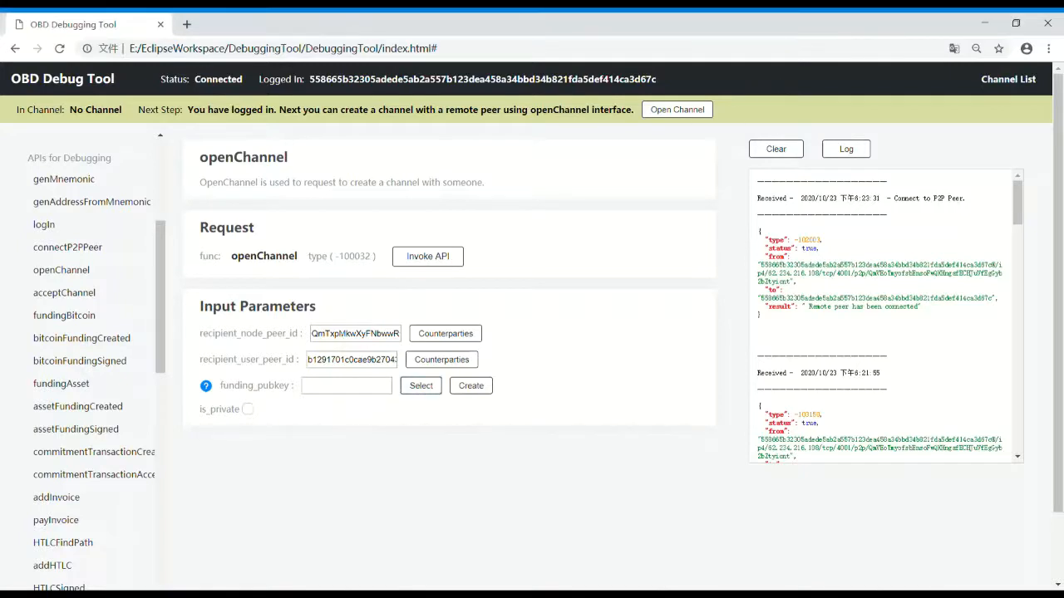
click(347, 387)
key(ctrl+v)
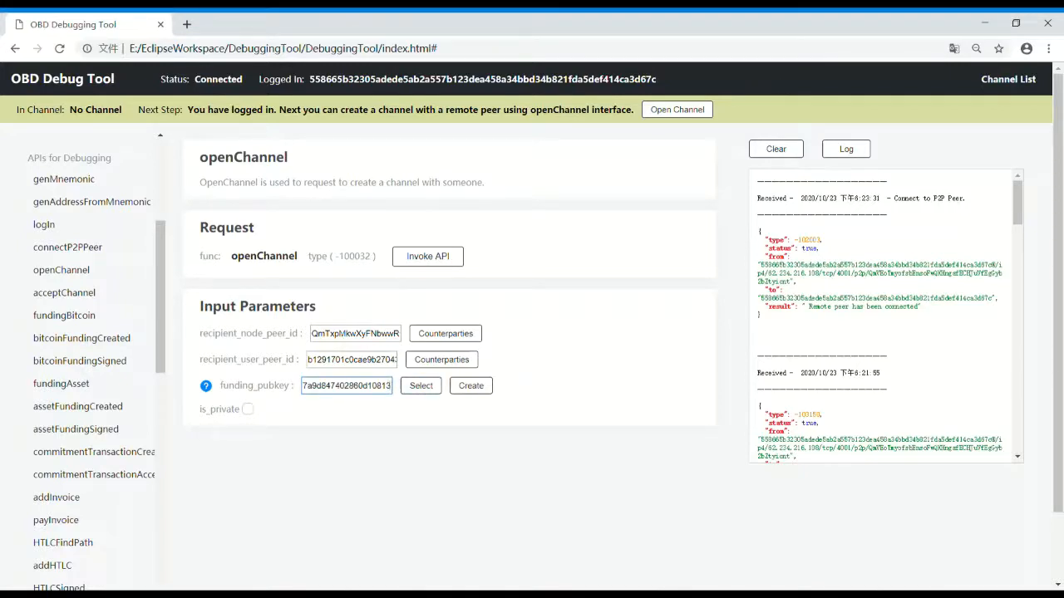
Send the open channel request to the peer and move on to Funding Bitcoin.
click(427, 256)
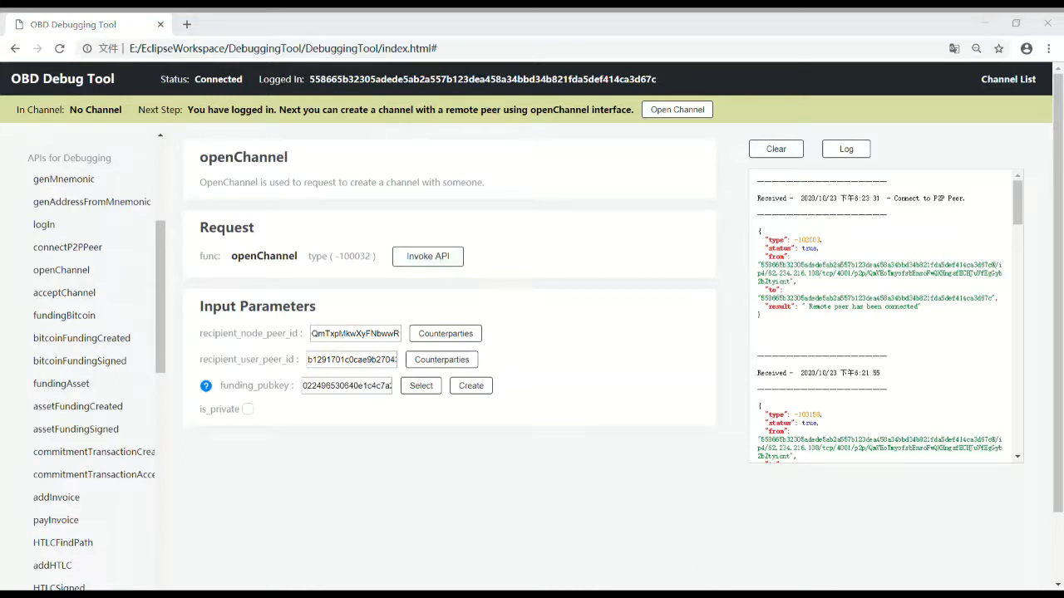
click(522, 308)
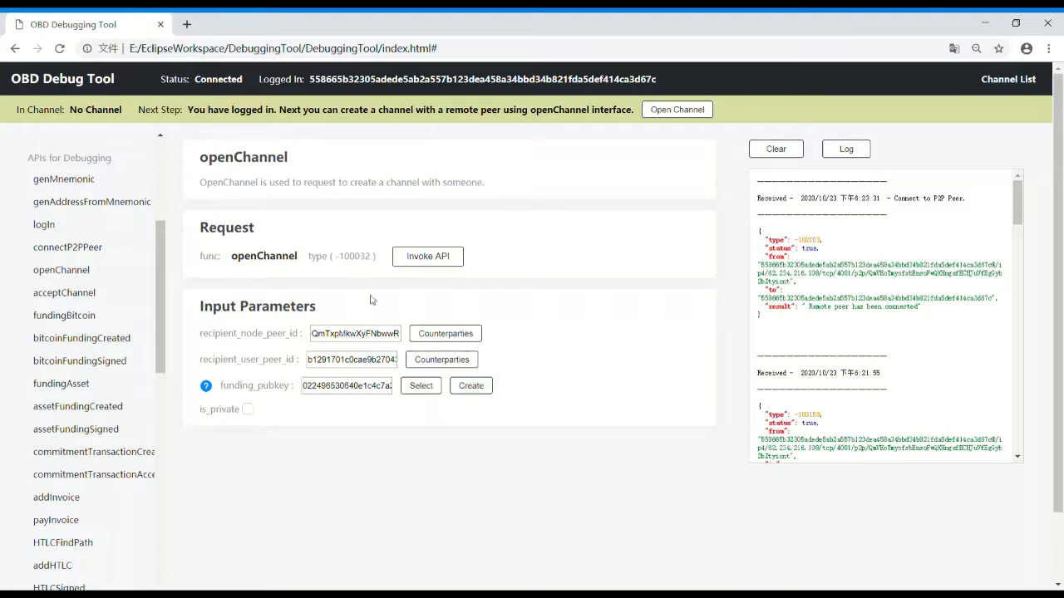
click(432, 257)
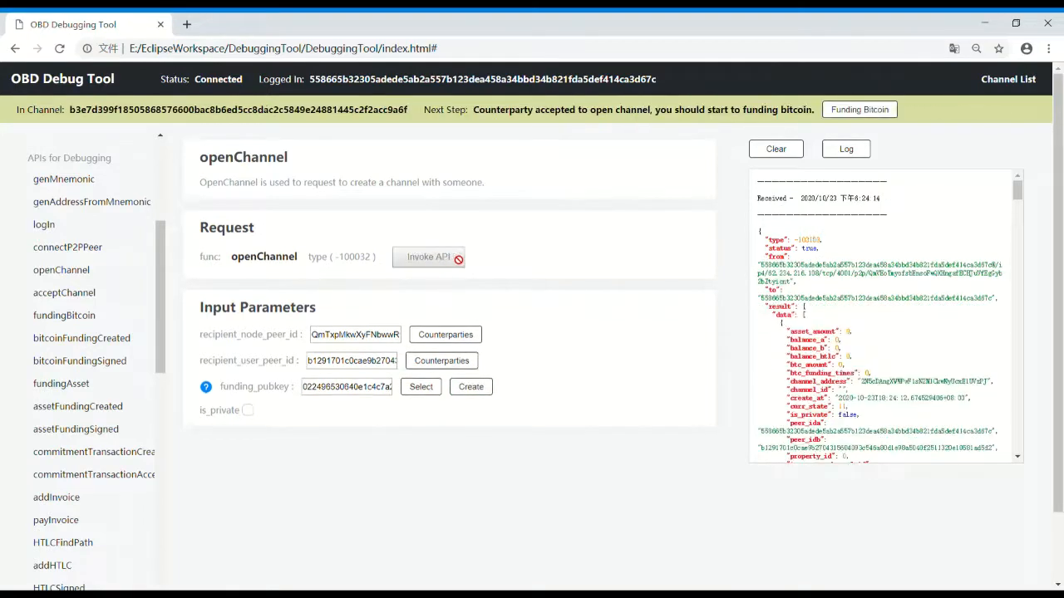
click(843, 113)
Deposit an auto-calculated 0.00009248 BTC and notify the counterparty via bitcoinFundingCreated.
click(64, 321)
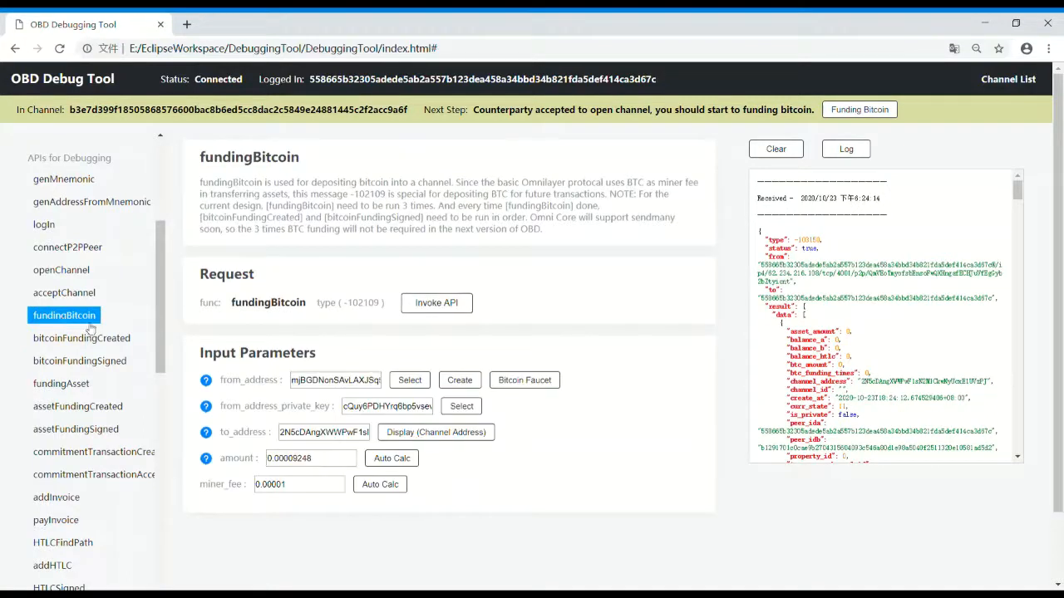
click(384, 462)
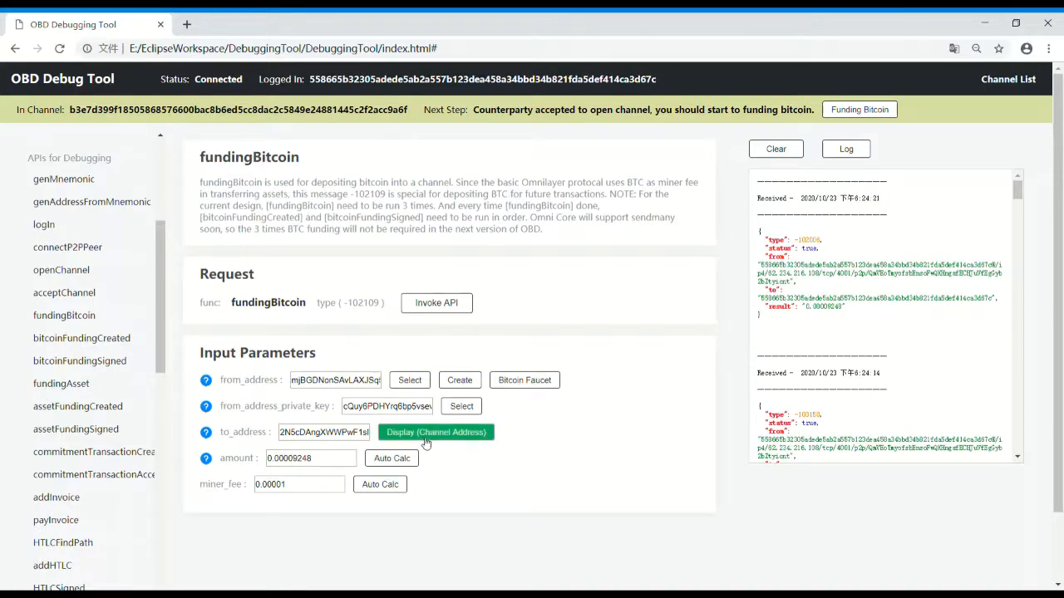
click(437, 304)
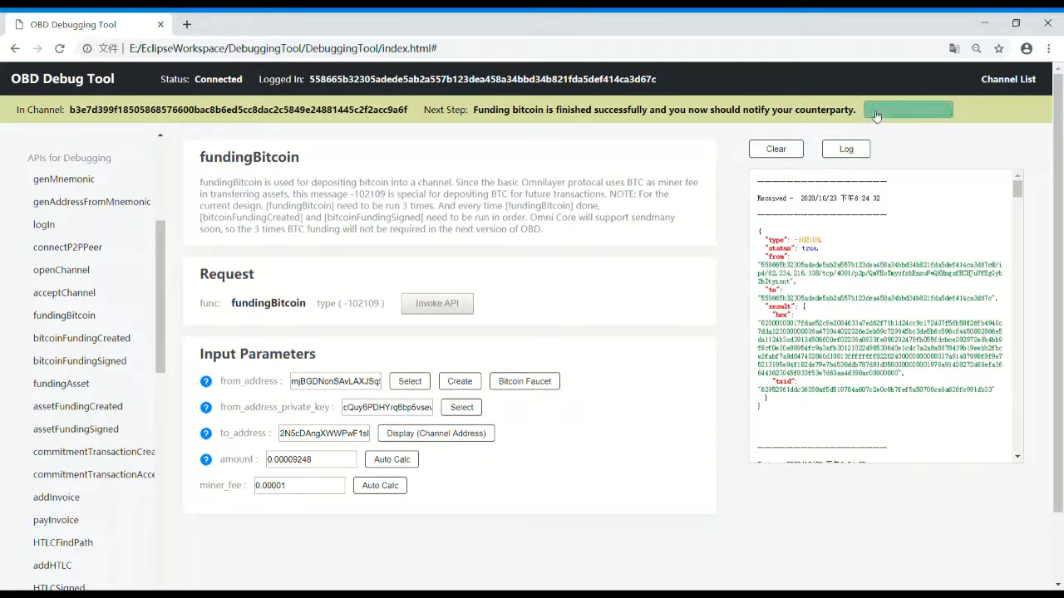
click(72, 346)
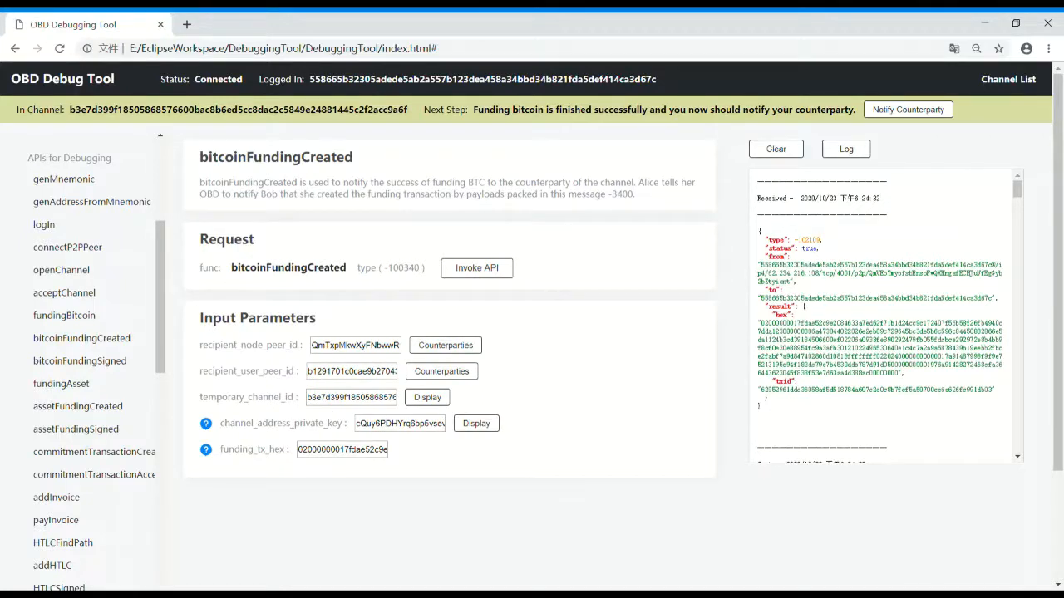
click(477, 268)
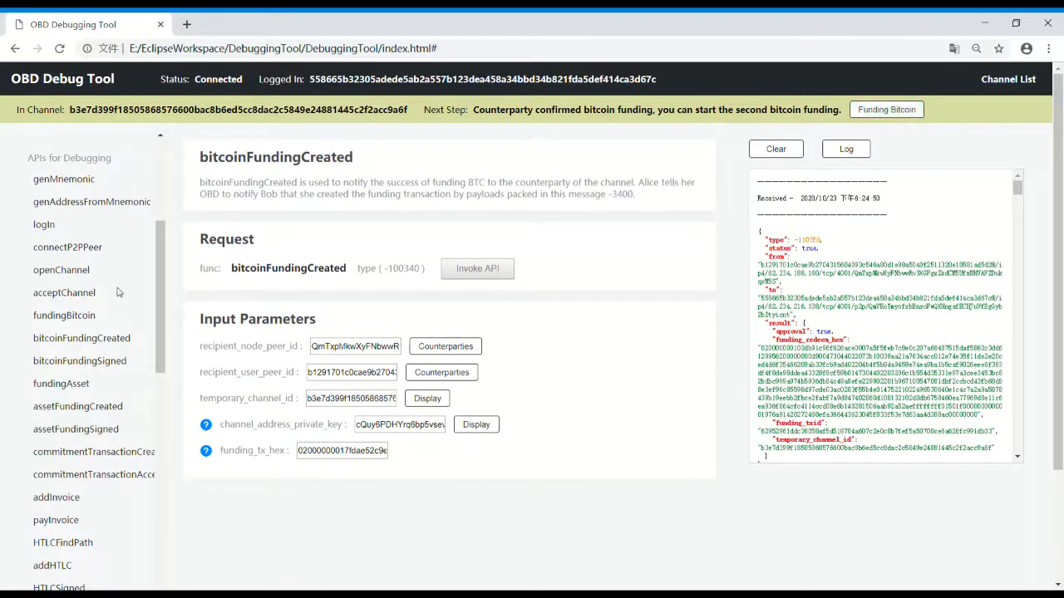
Make the second bitcoin deposit and notify the counterparty with bitcoinFundingCreated.
click(67, 317)
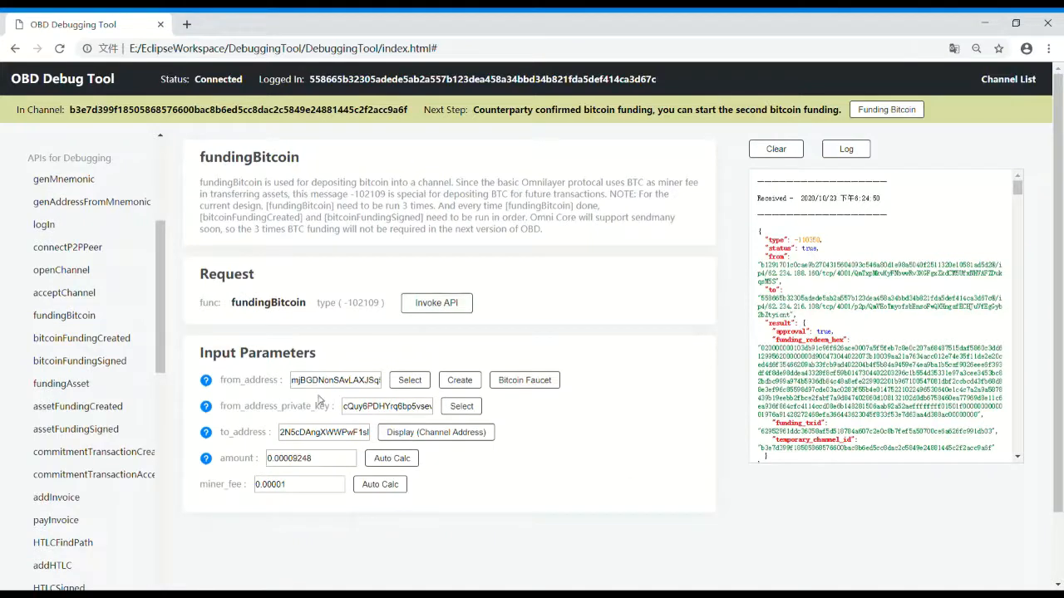
click(435, 304)
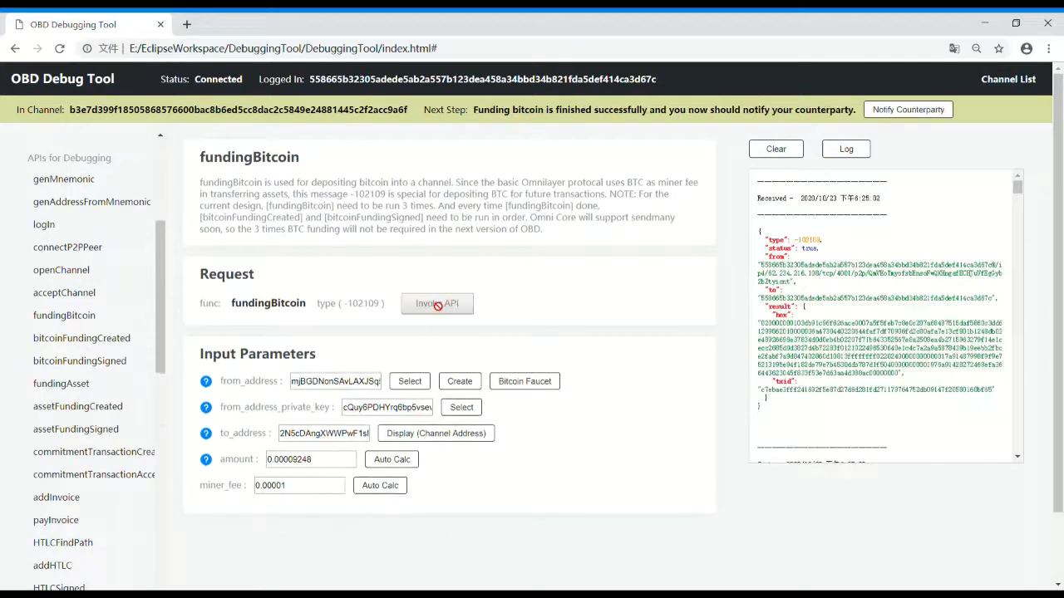
click(75, 346)
click(477, 268)
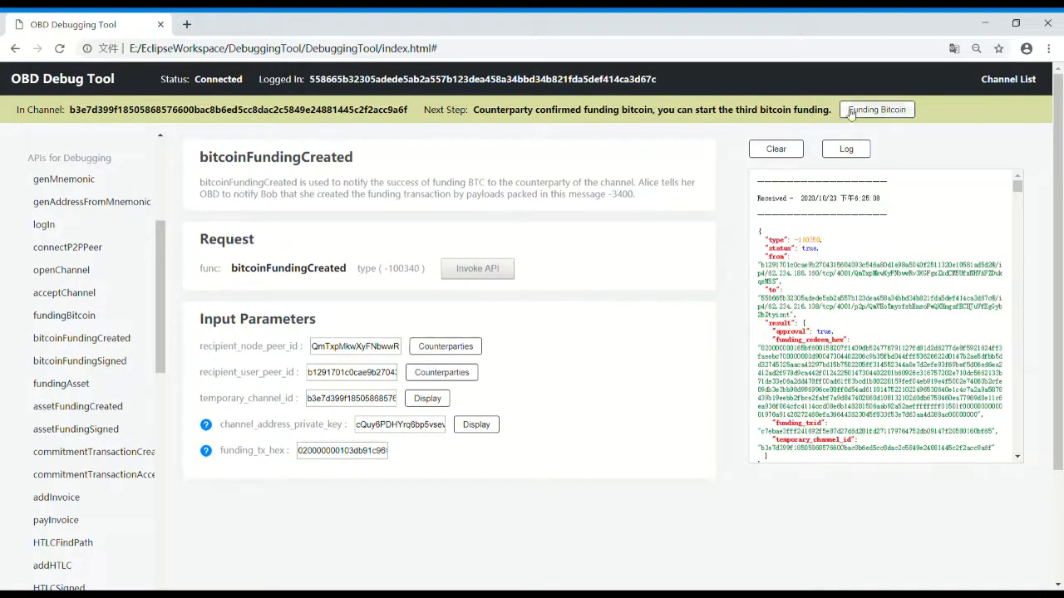
Make the third bitcoin deposit, notify the counterparty, and proceed to asset funding.
click(61, 320)
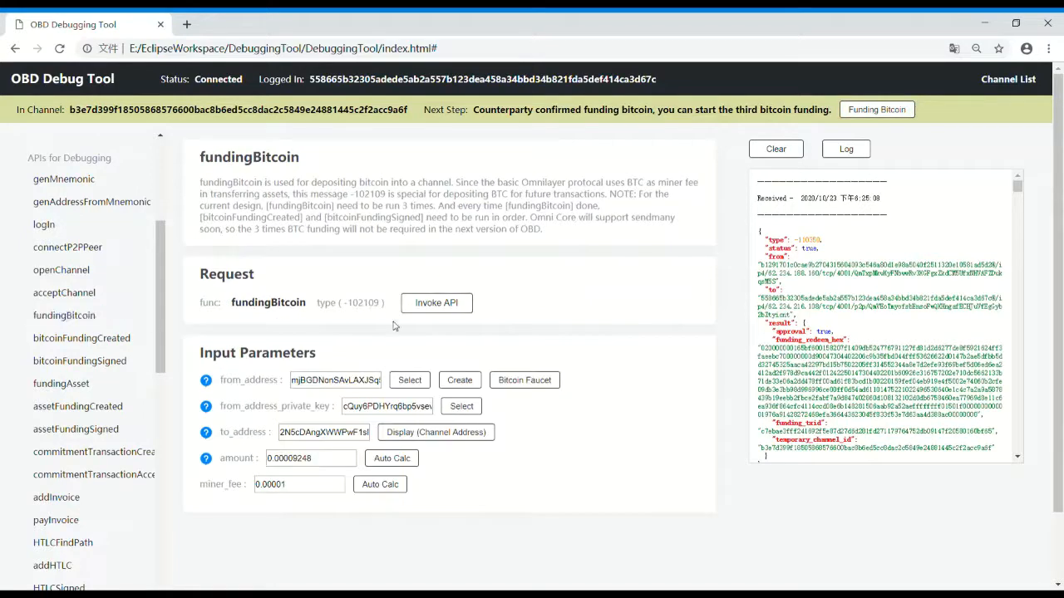
click(441, 304)
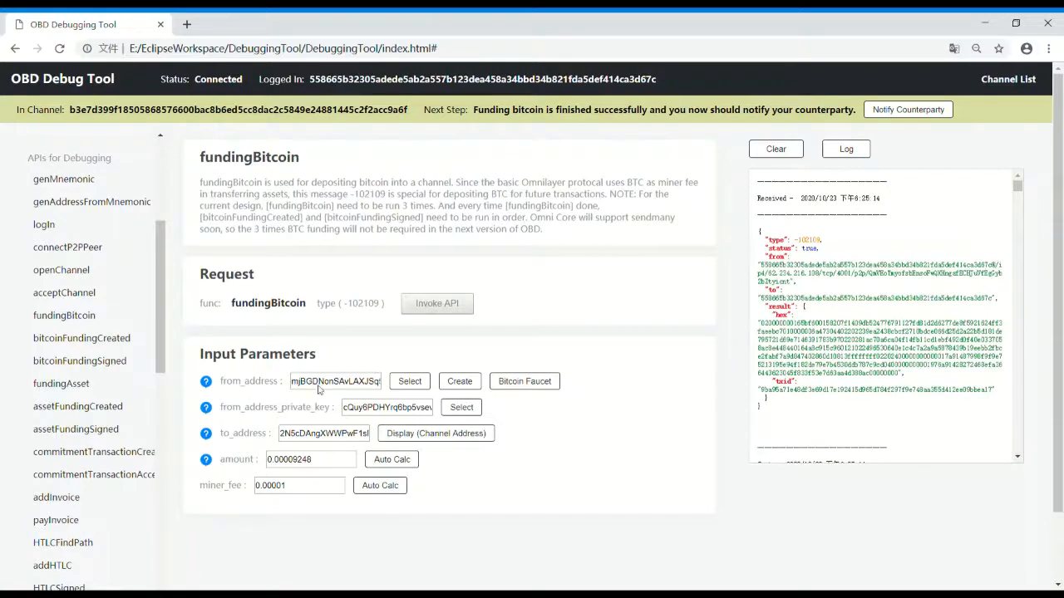
click(98, 342)
click(477, 268)
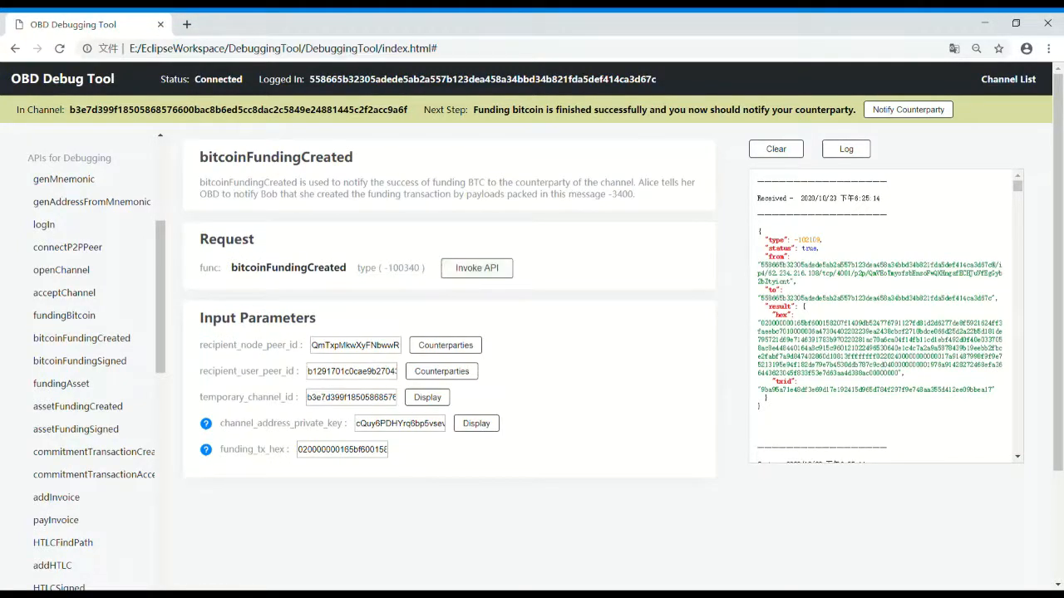
click(476, 273)
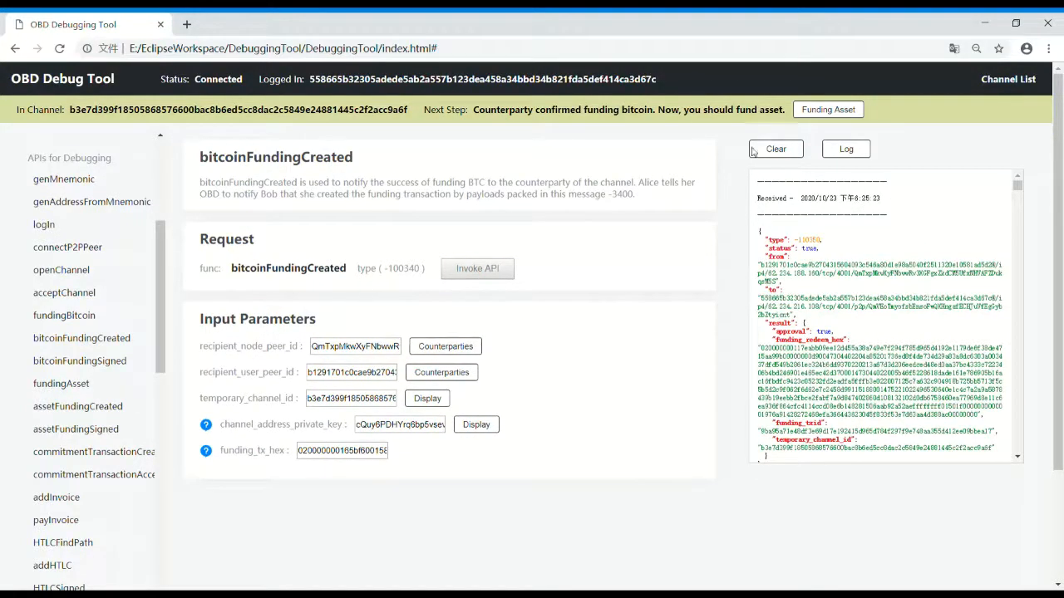
click(826, 113)
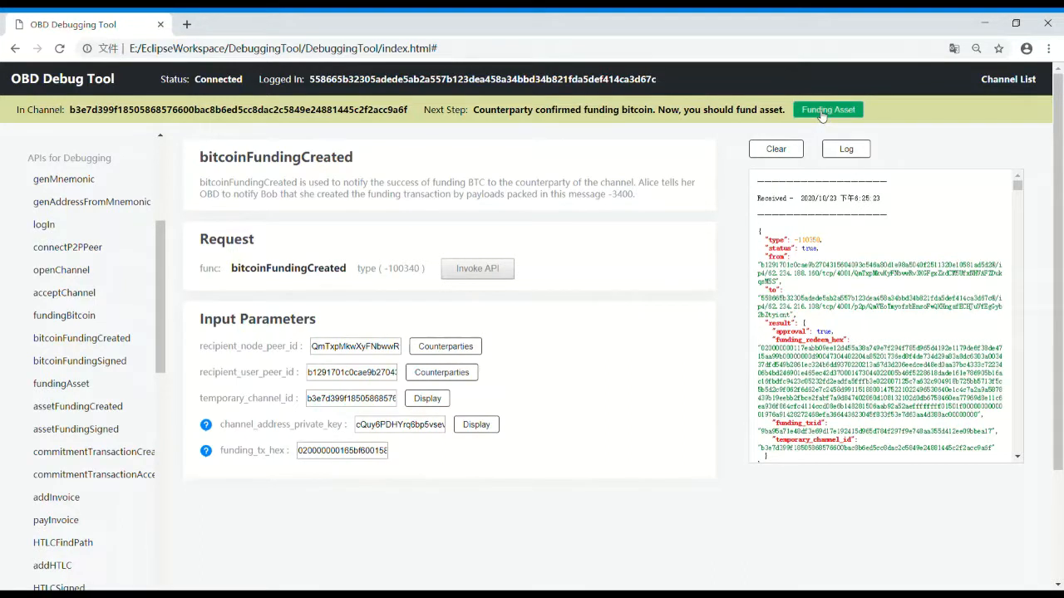
Fill fundingAsset with amount 45 and property_id 137 and submit the deposit.
click(62, 388)
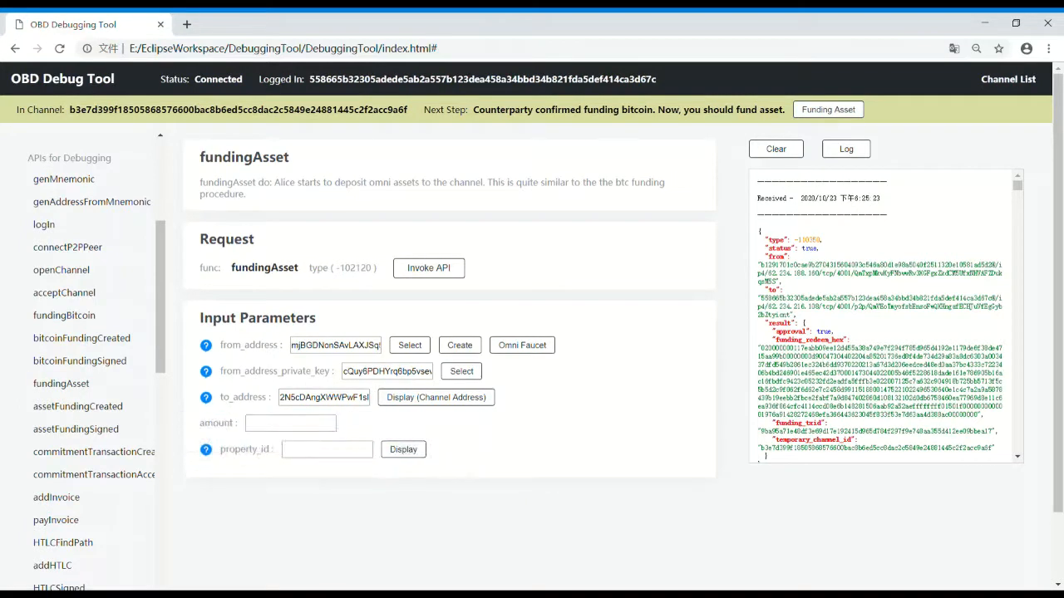
click(290, 424)
key(Tab)
key(Tab)
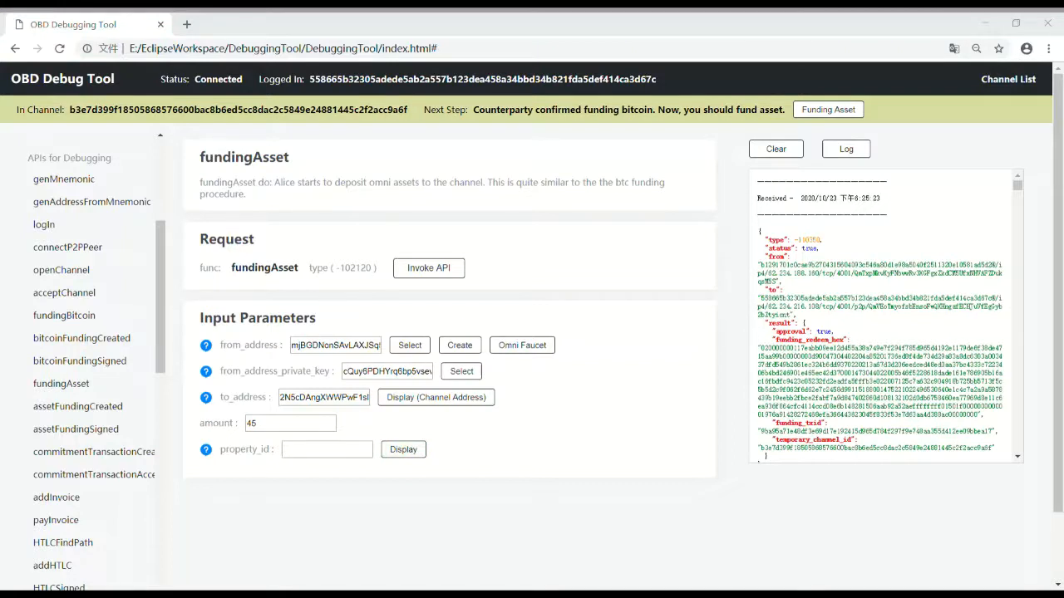
click(300, 449)
text(137)
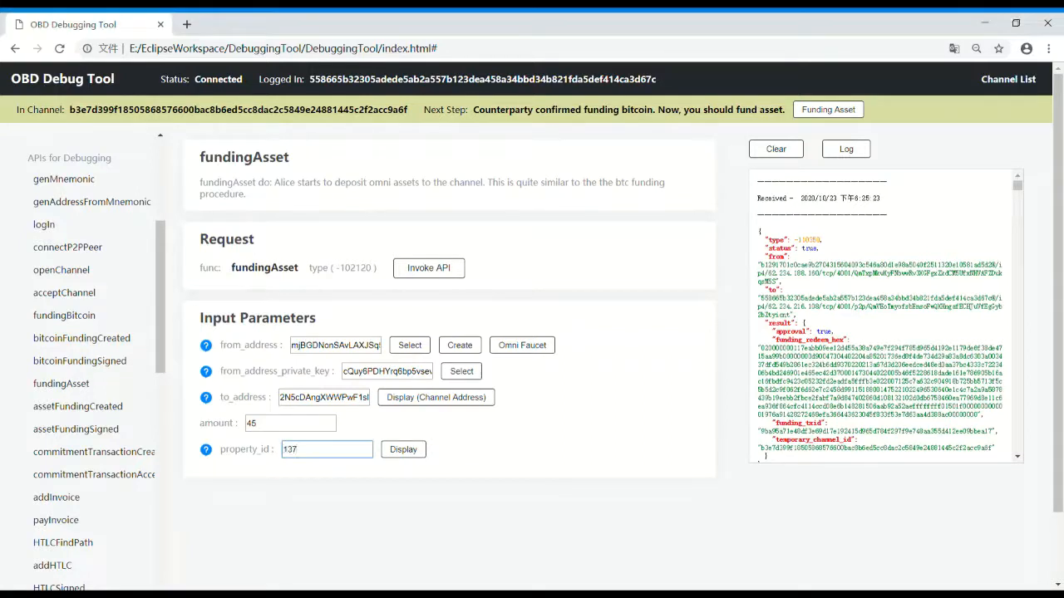
click(543, 437)
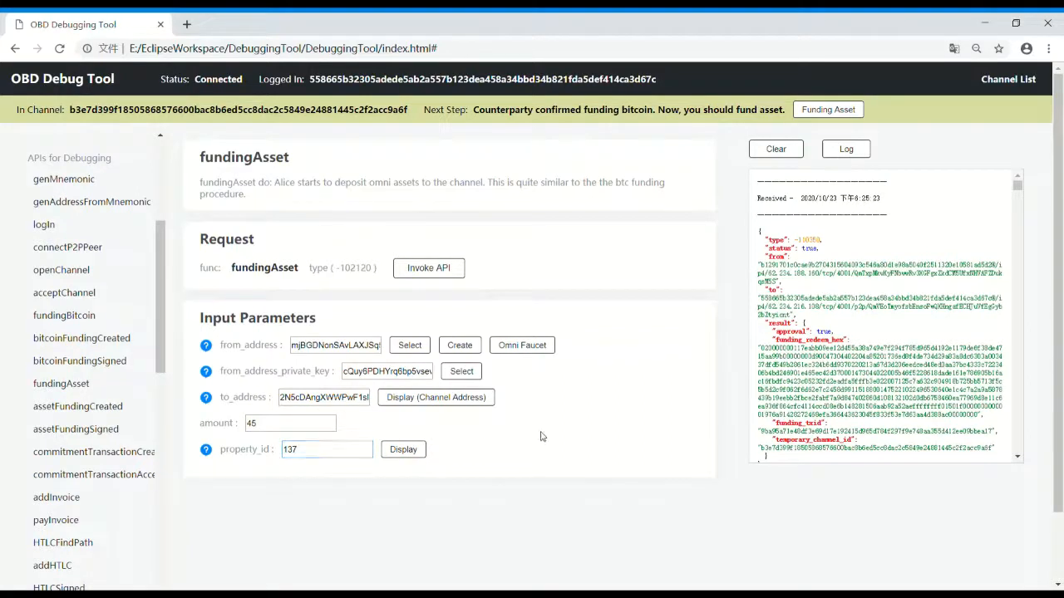
click(431, 270)
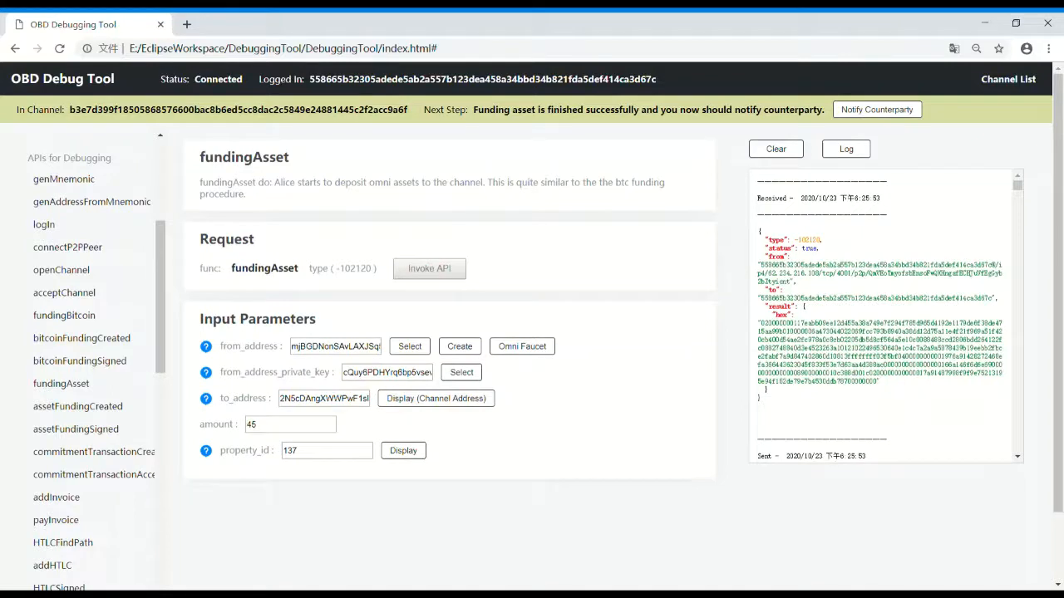
Send assetFundingCreated so the counterparty confirms the 45-unit deposit, then check the channel list.
click(75, 410)
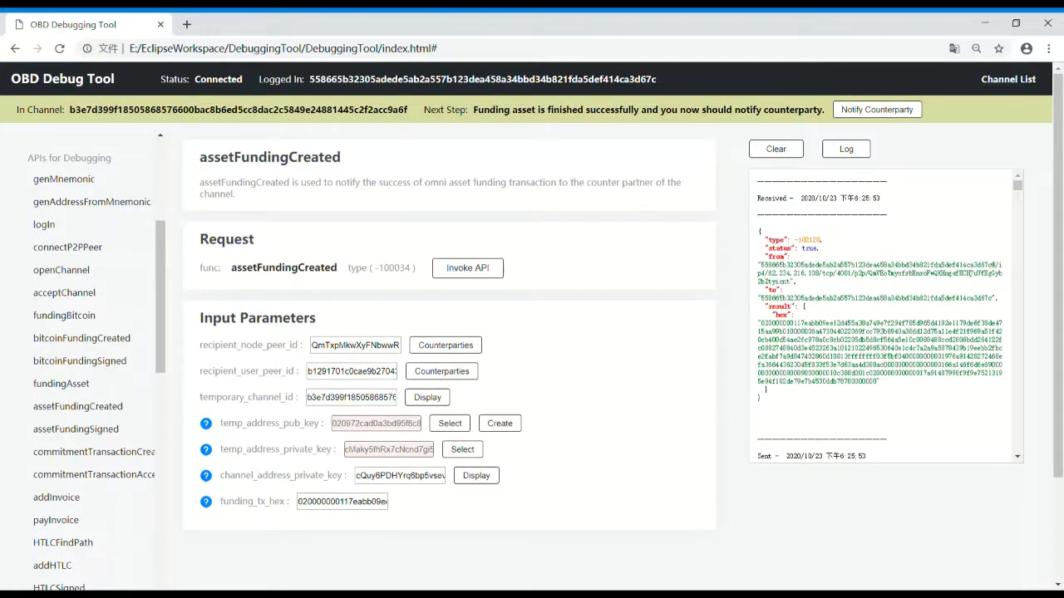
click(469, 269)
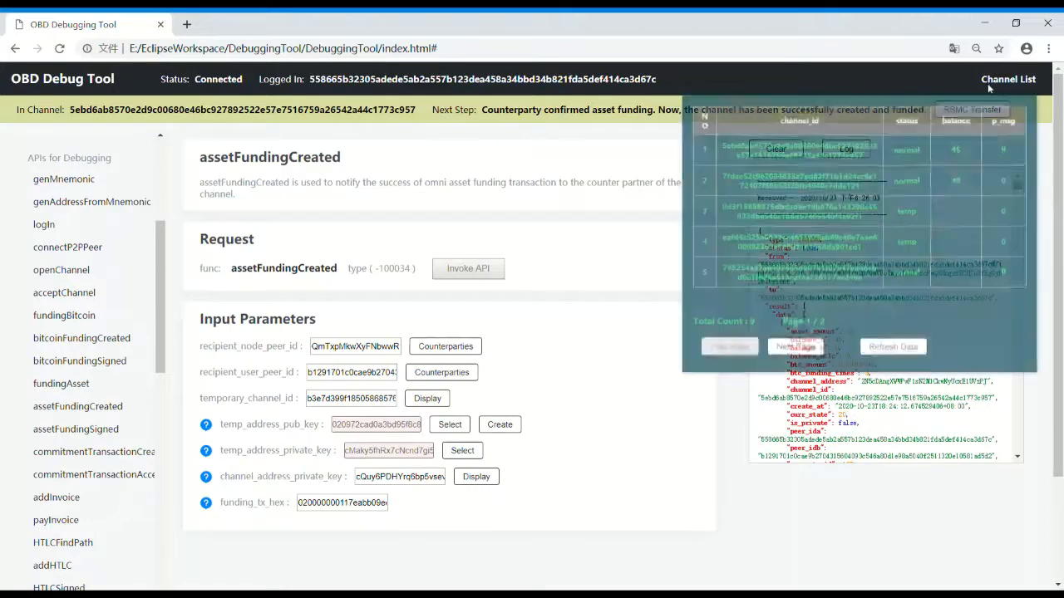
mouse_move(1019, 77)
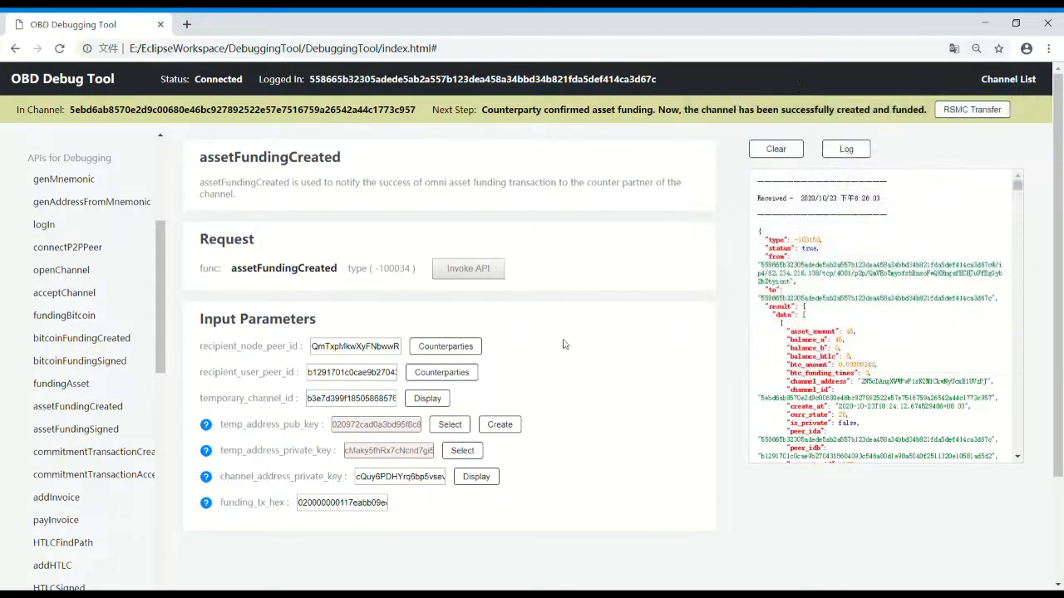
scroll(160, 314, down, 1)
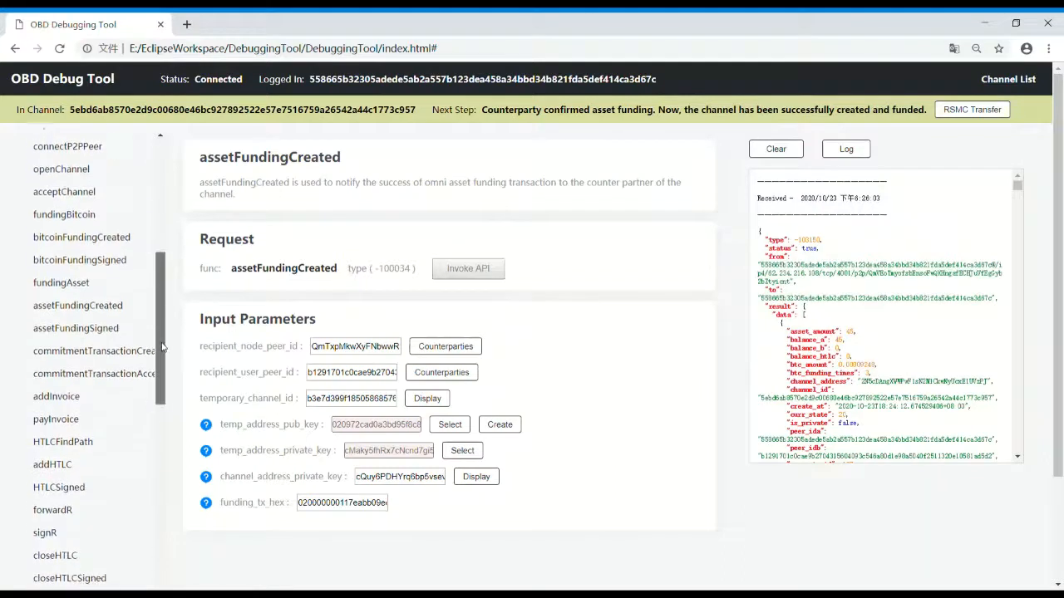